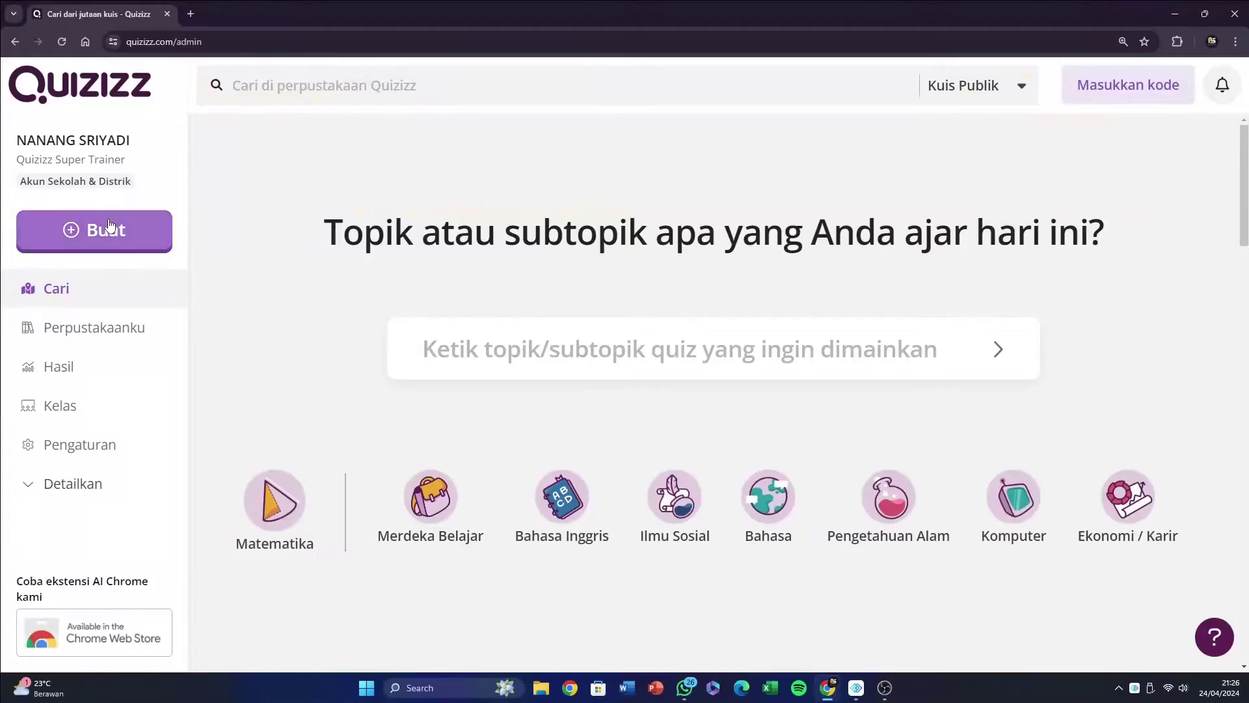
Open the quiz LATIHAN SEMESTER GENAP KELAS 9 from the library and bring up its live session setup.
click(110, 224)
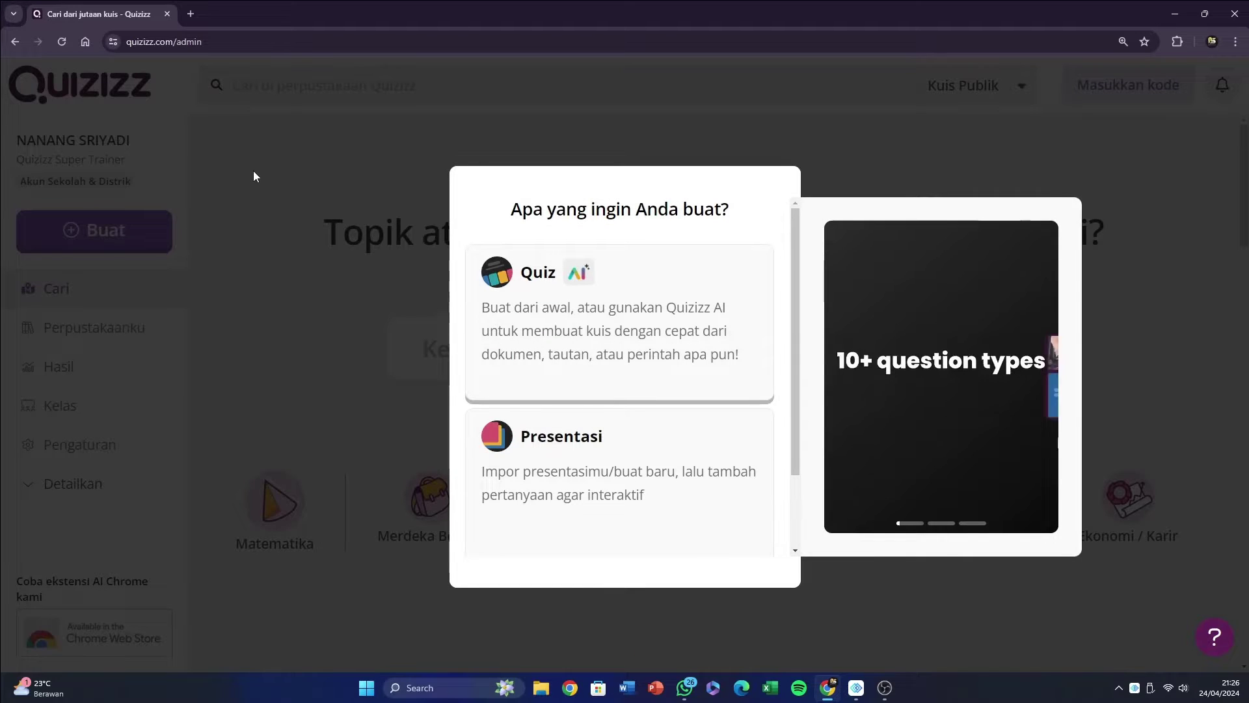
click(254, 175)
click(76, 329)
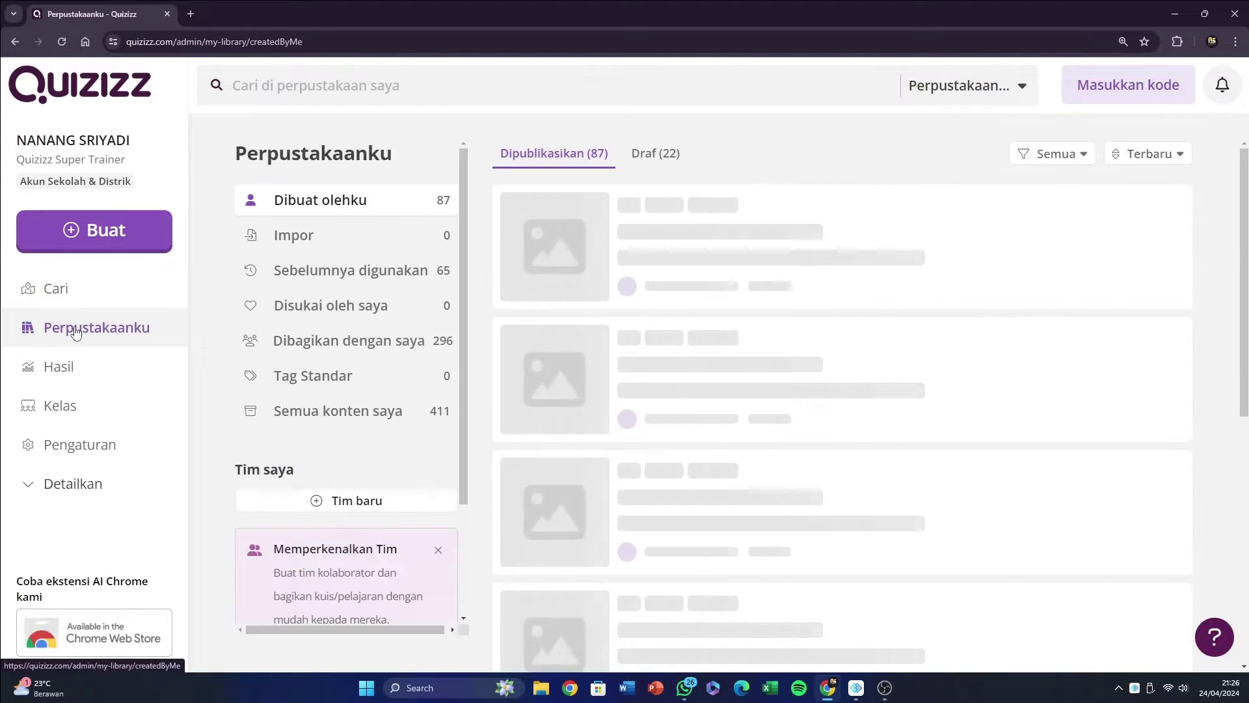
scroll(767, 464, down, 4)
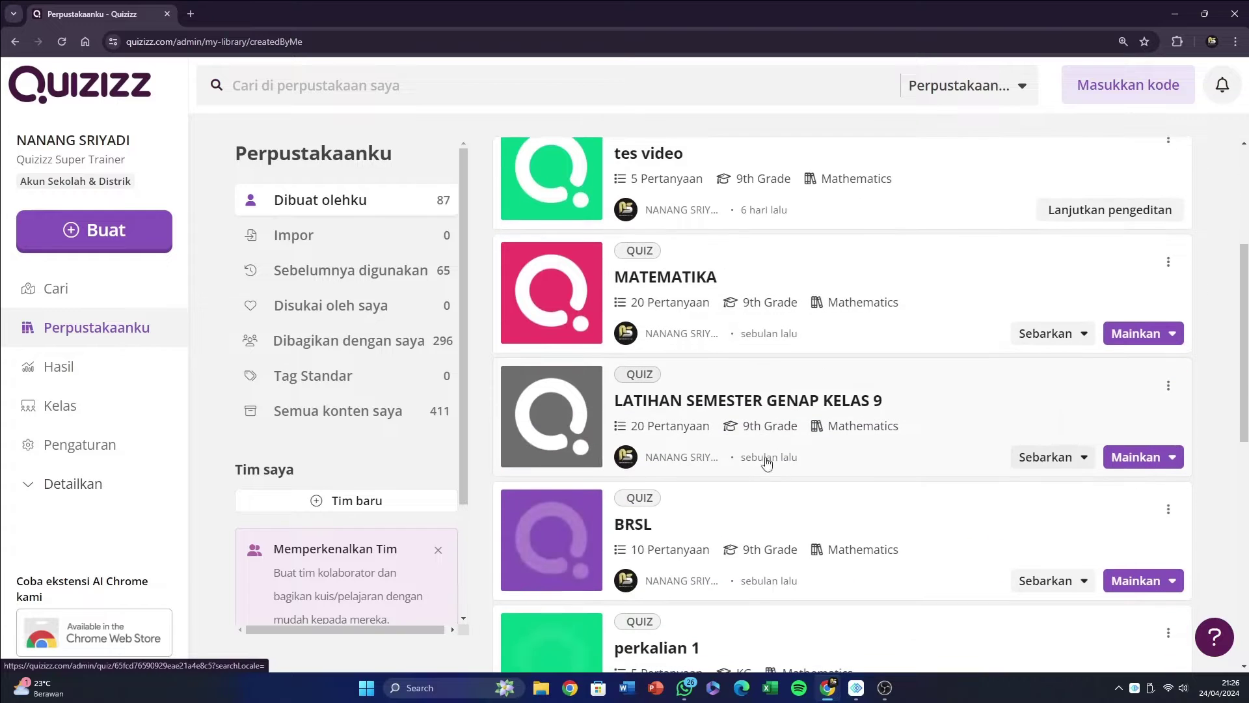
click(759, 411)
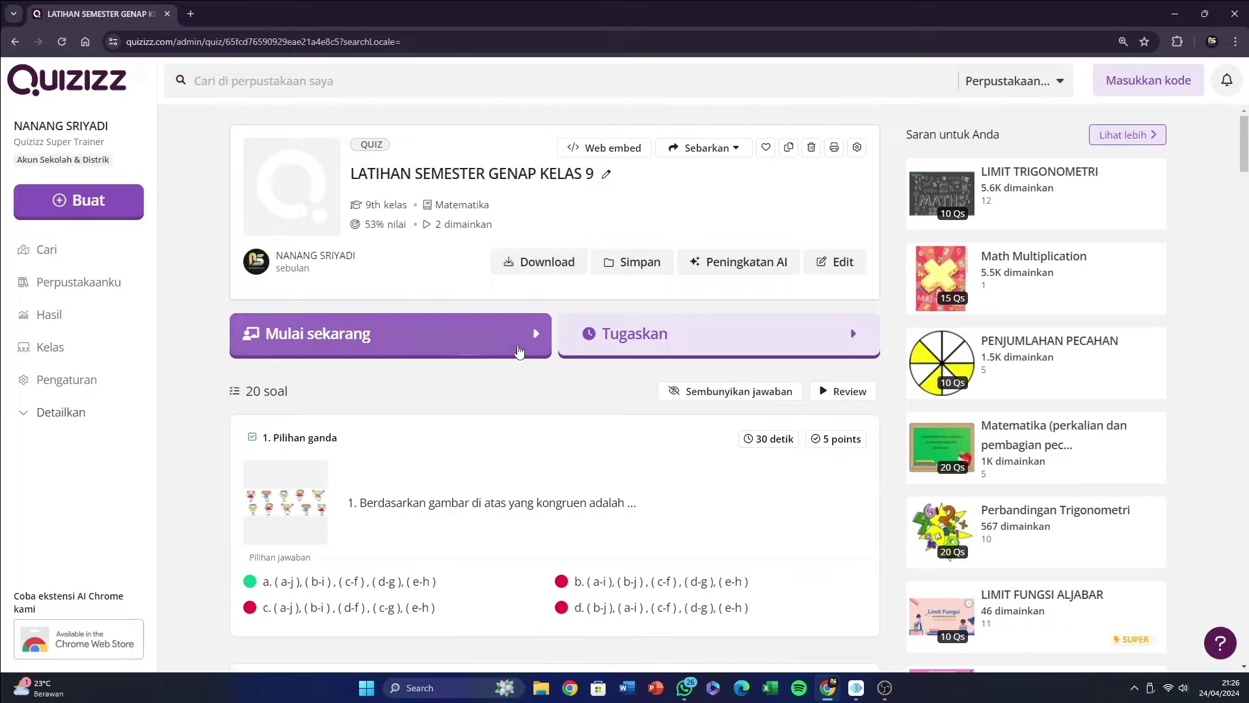
click(518, 345)
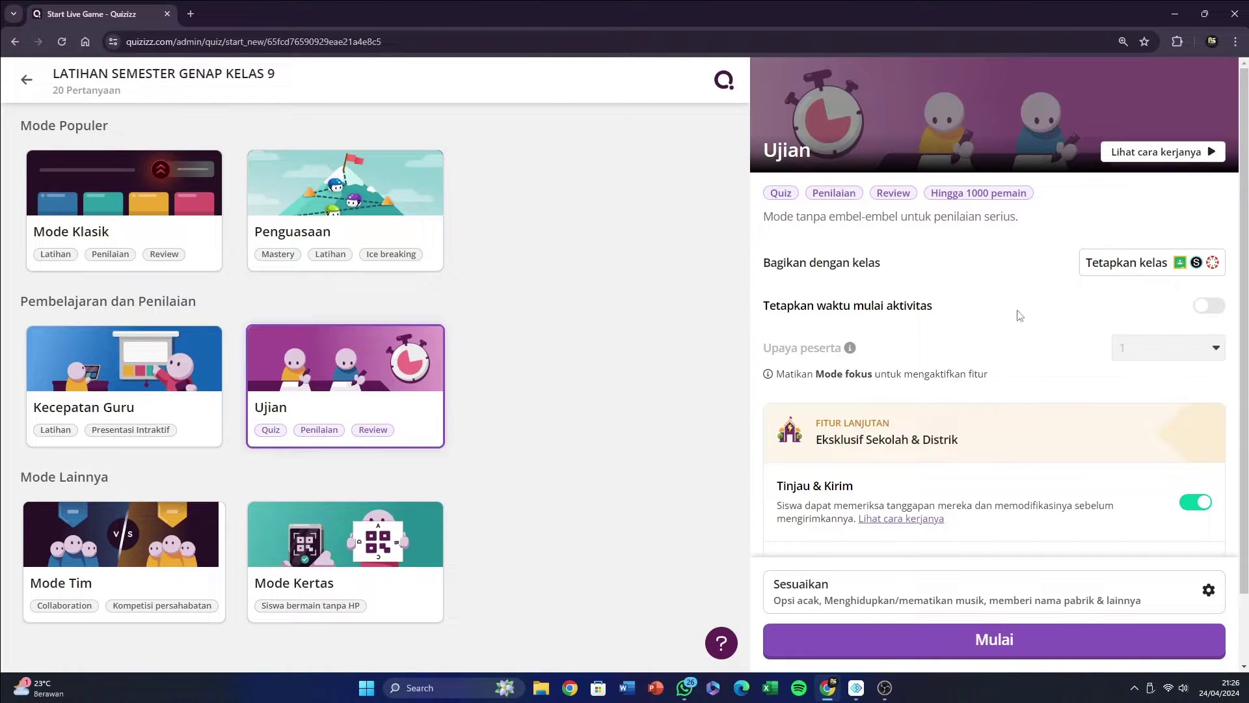
Switch the scheduled activity start time on and back off.
click(1207, 309)
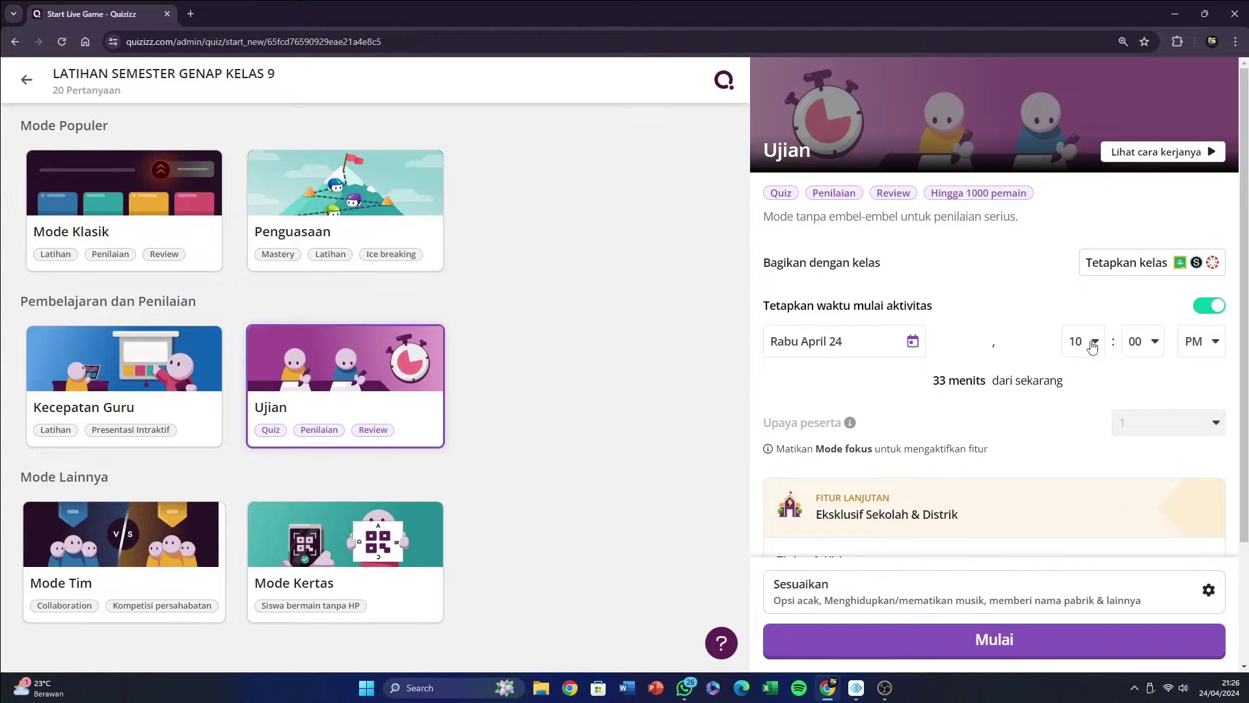
click(1207, 308)
scroll(1155, 316, down, 1)
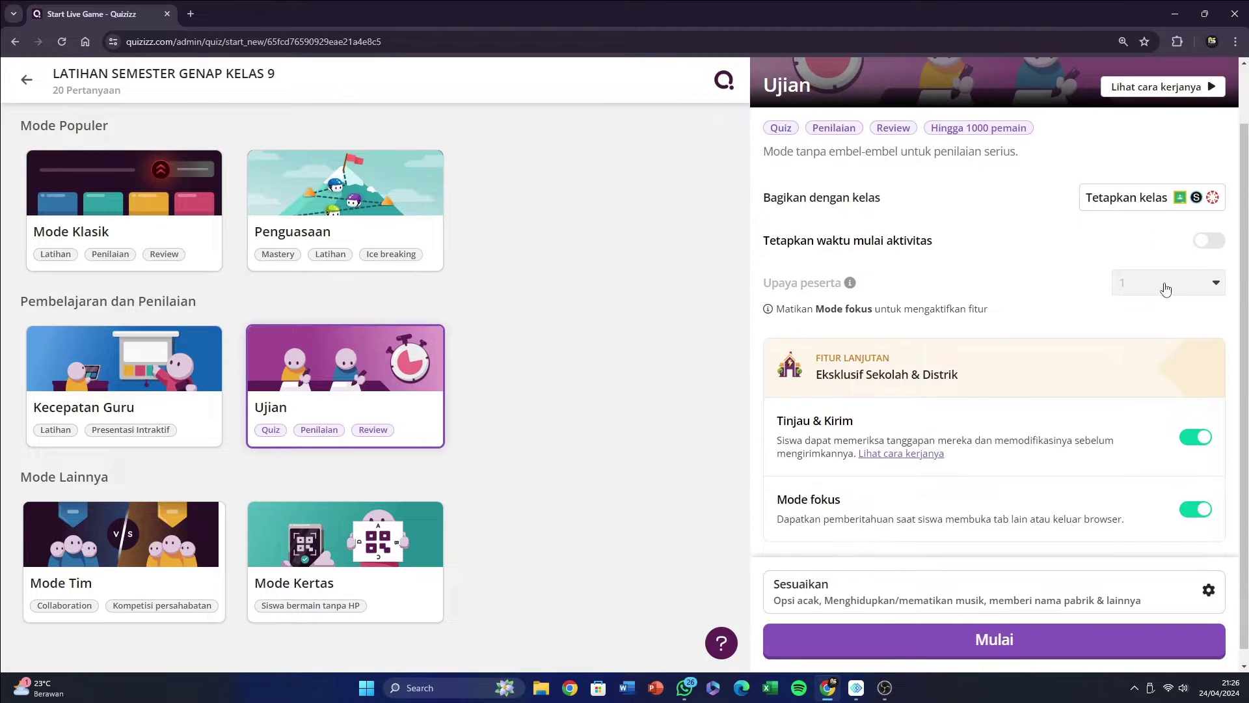
click(1210, 242)
click(1209, 242)
Switch the Mode fokus and Tinjau & Kirim options off and back on for the Ujian session.
scroll(907, 325, down, 1)
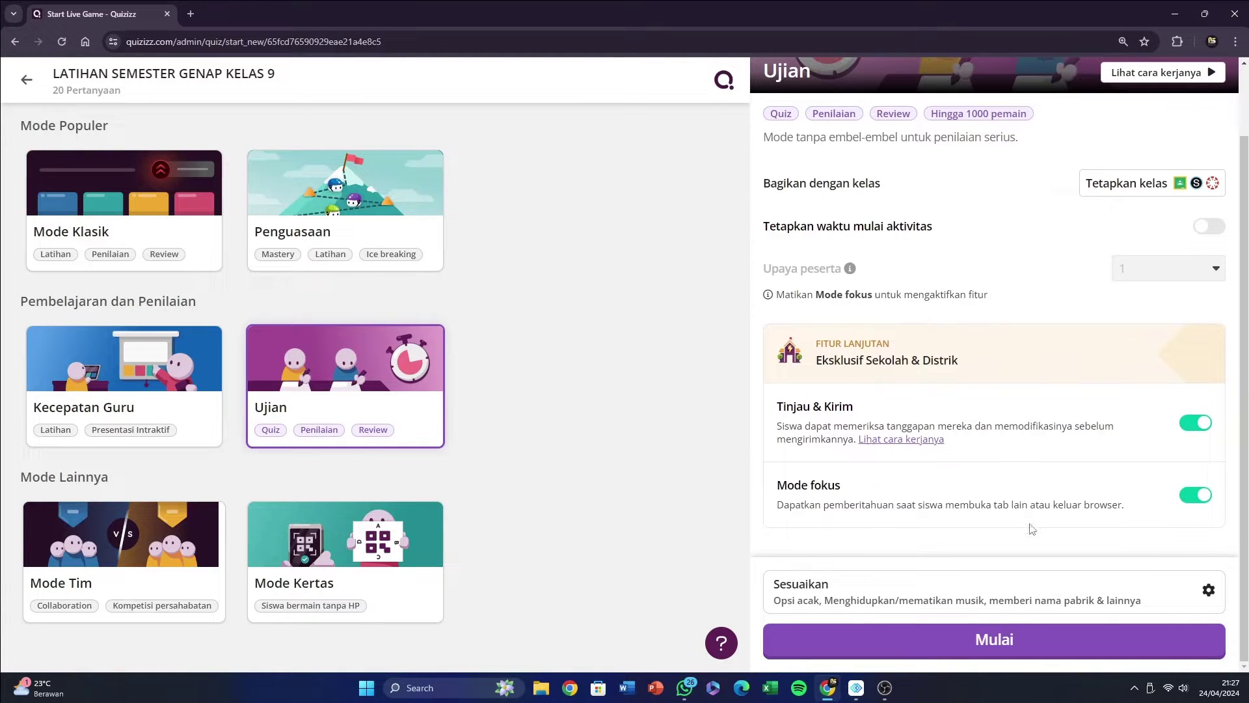
click(1191, 496)
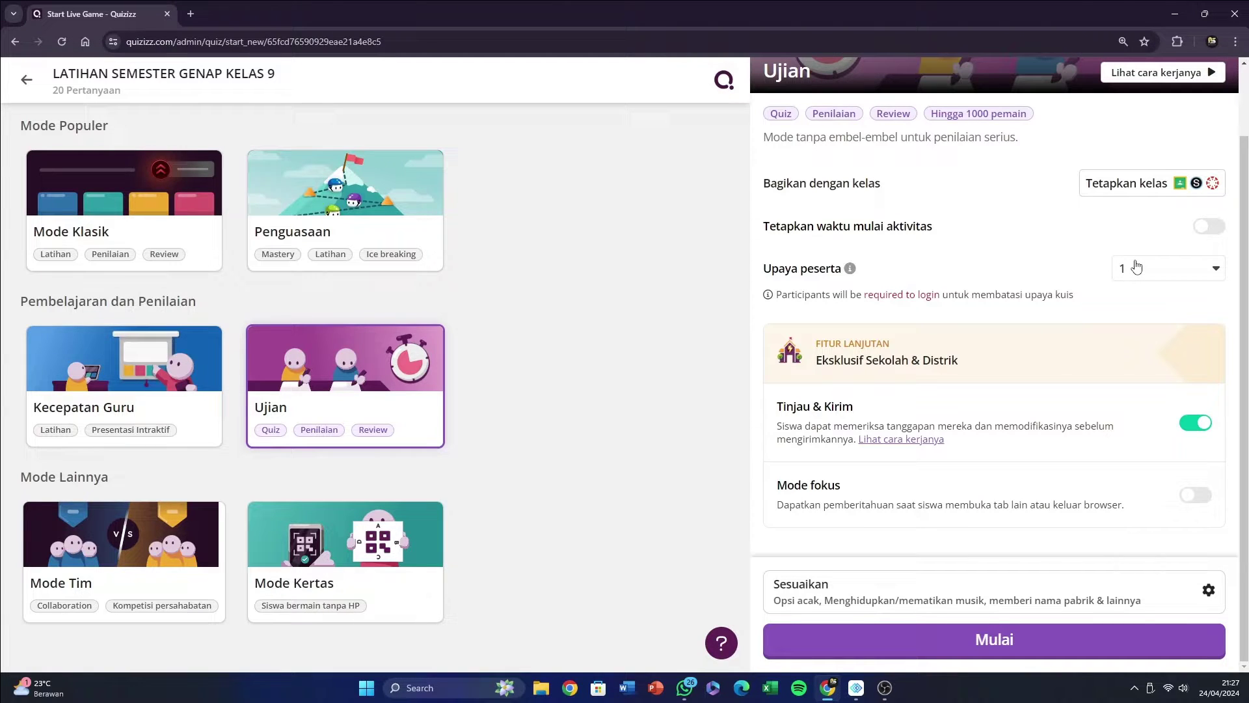
click(1195, 495)
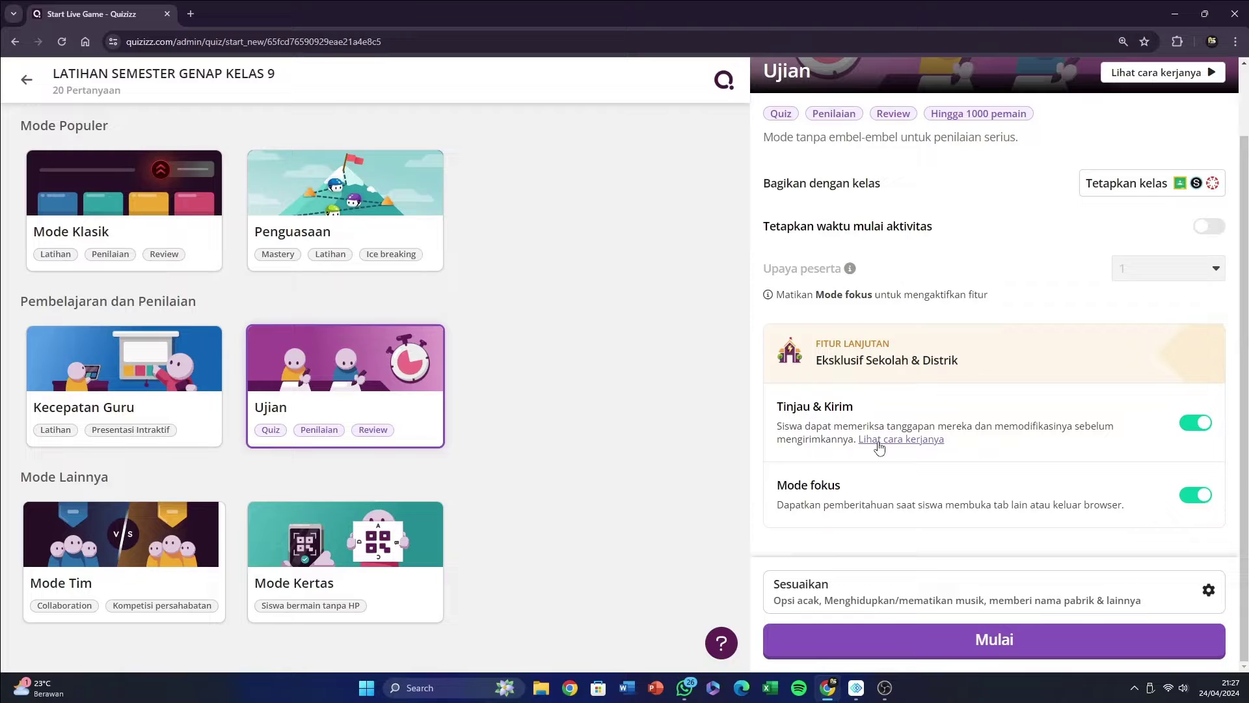
click(1208, 423)
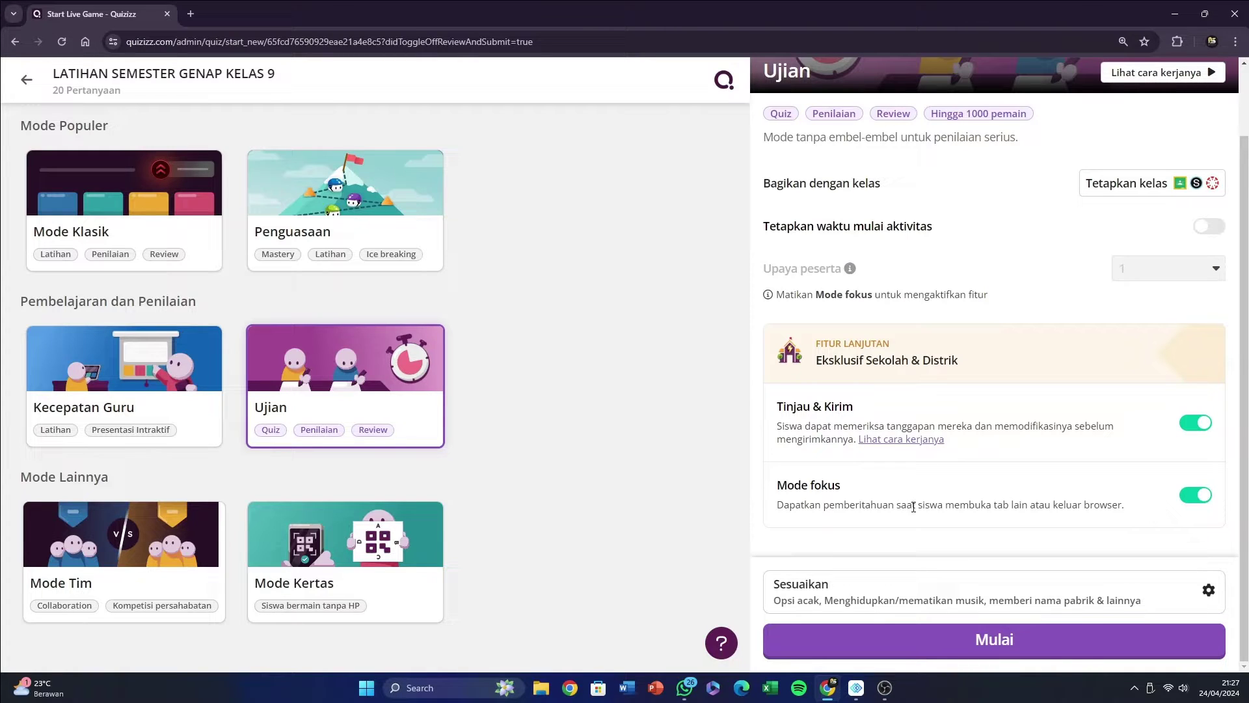
drag(824, 505, 1093, 519)
click(1095, 508)
click(1191, 495)
click(1191, 496)
Examine the game customization settings for Mastery and Learning and for Question & Answer.
click(1216, 590)
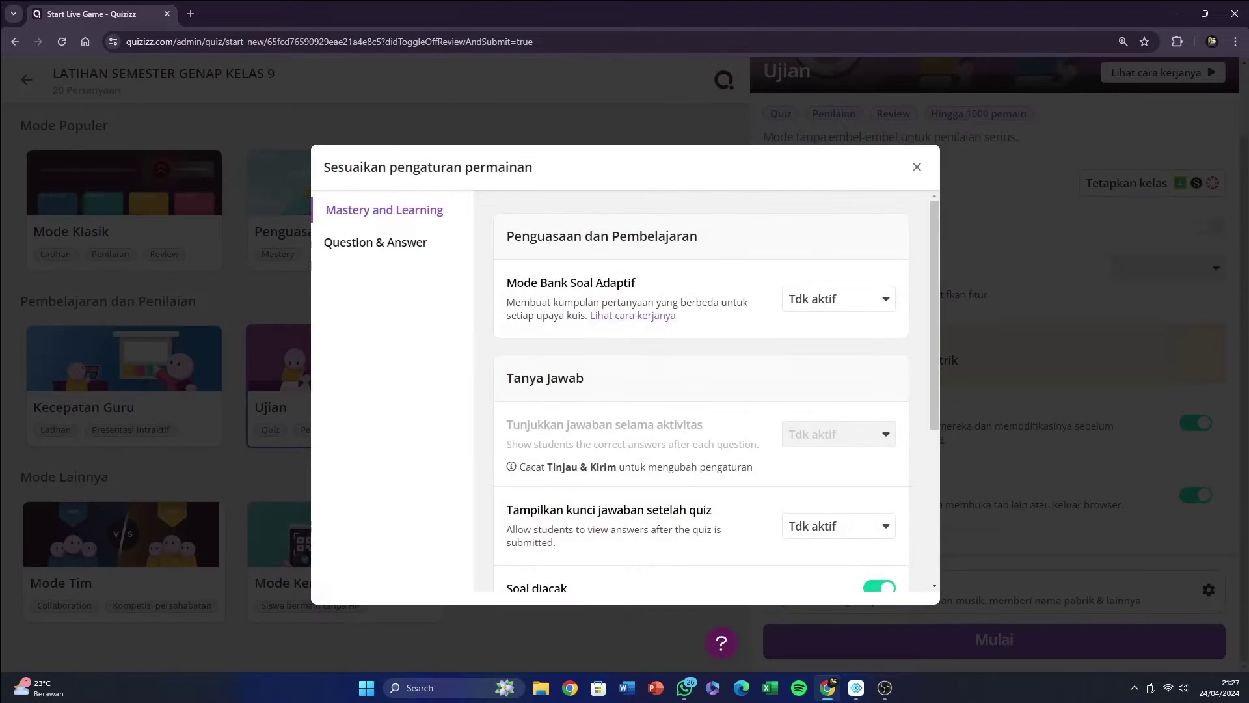
scroll(817, 305, down, 3)
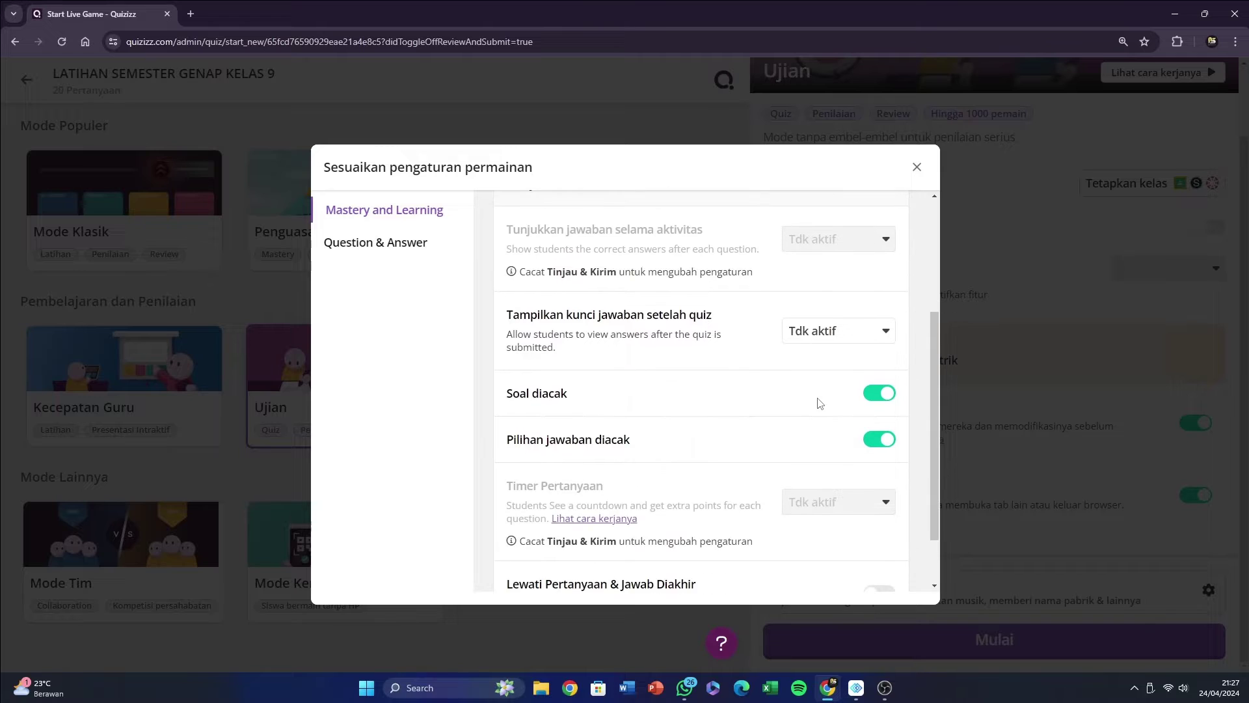
scroll(830, 402, down, 2)
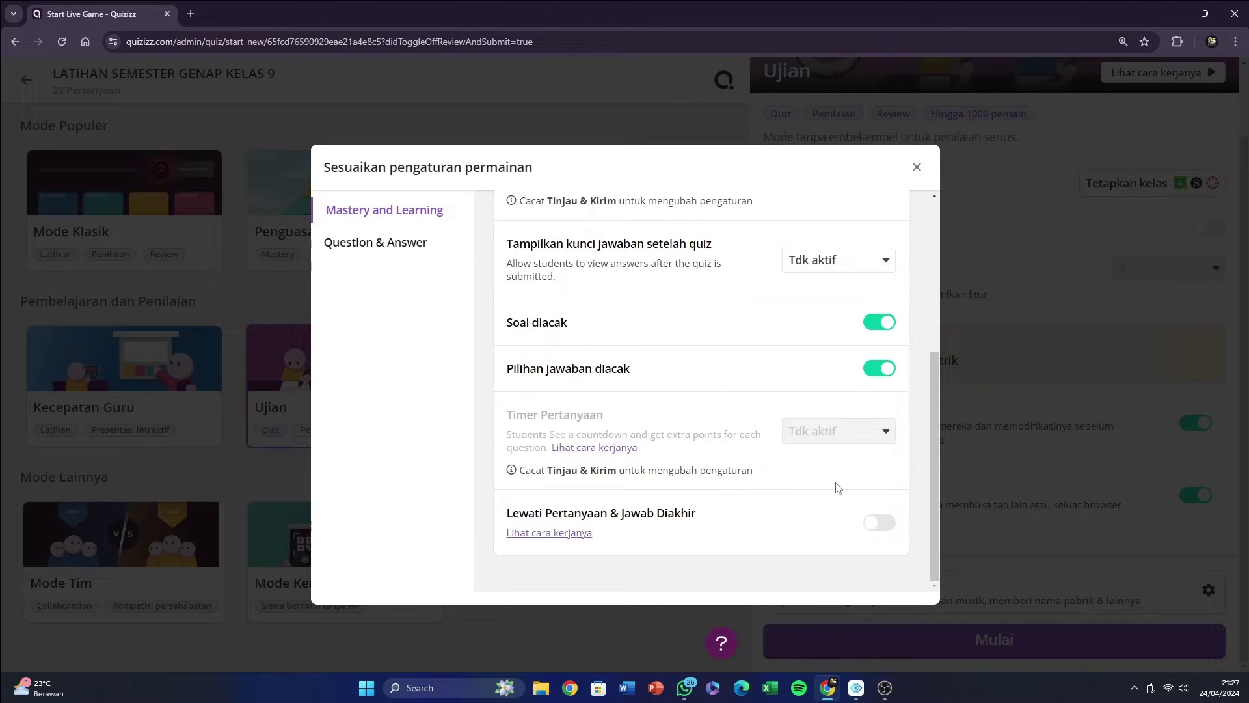
click(396, 245)
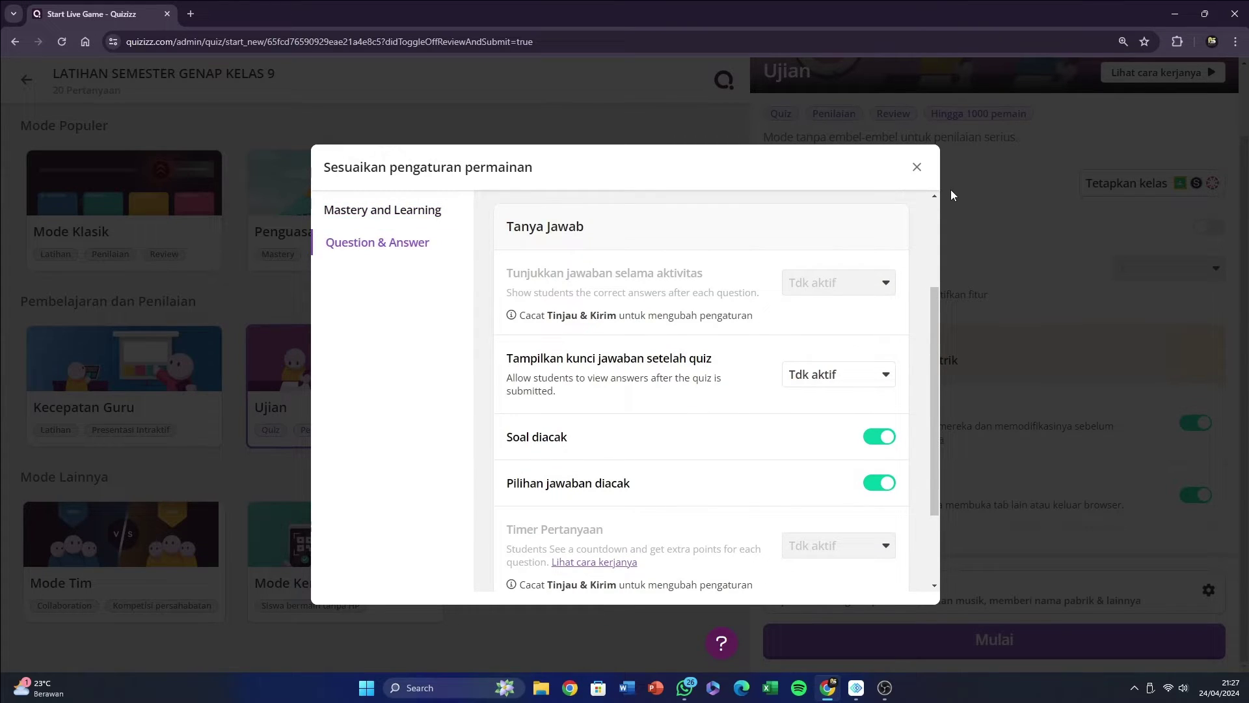
click(916, 167)
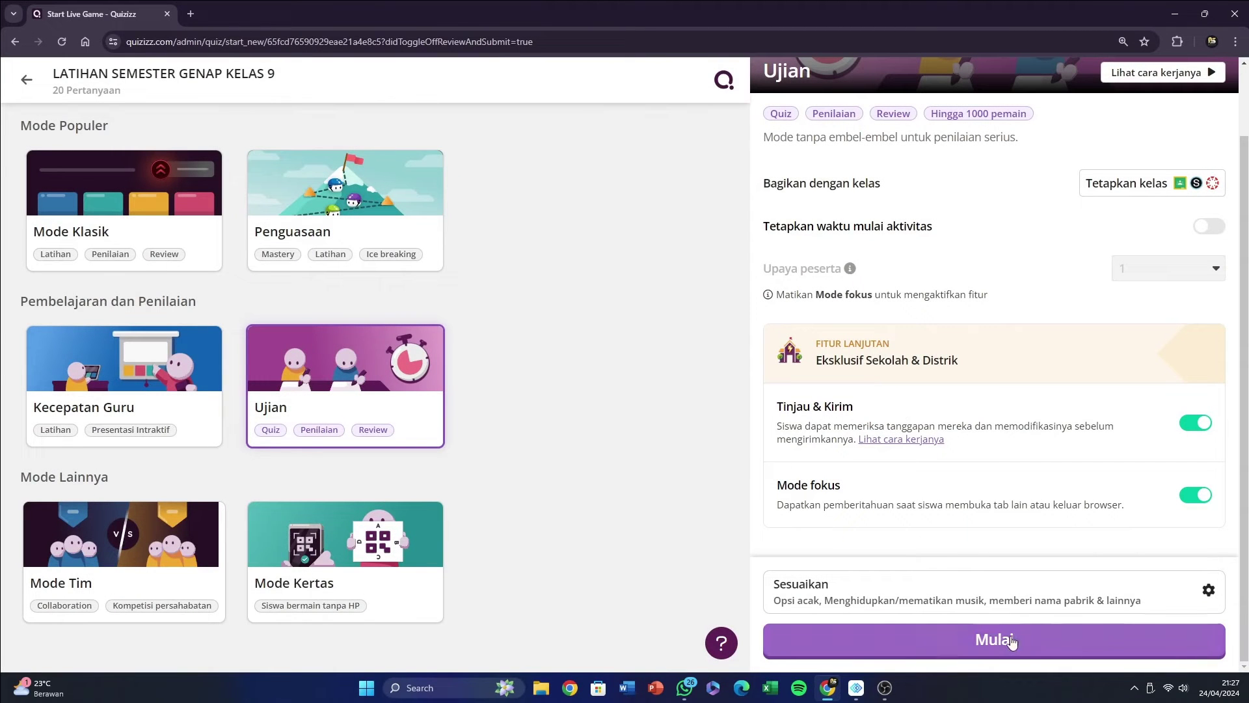
Launch the quiz in Ujian mode with Tinjau & Kirim and Mode fokus enabled.
scroll(1013, 643, up, 2)
scroll(1048, 619, down, 2)
click(1057, 637)
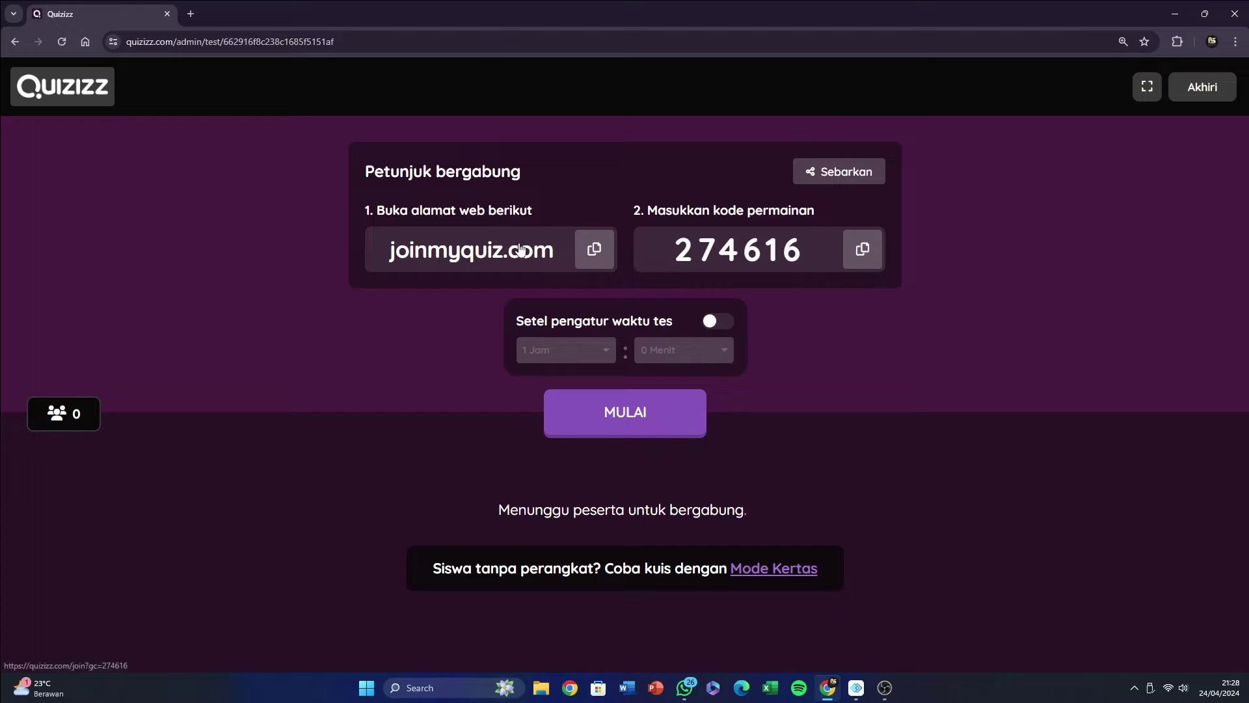
Copy the shareable join link for the exam session and close the sharing dialog.
click(856, 174)
click(752, 261)
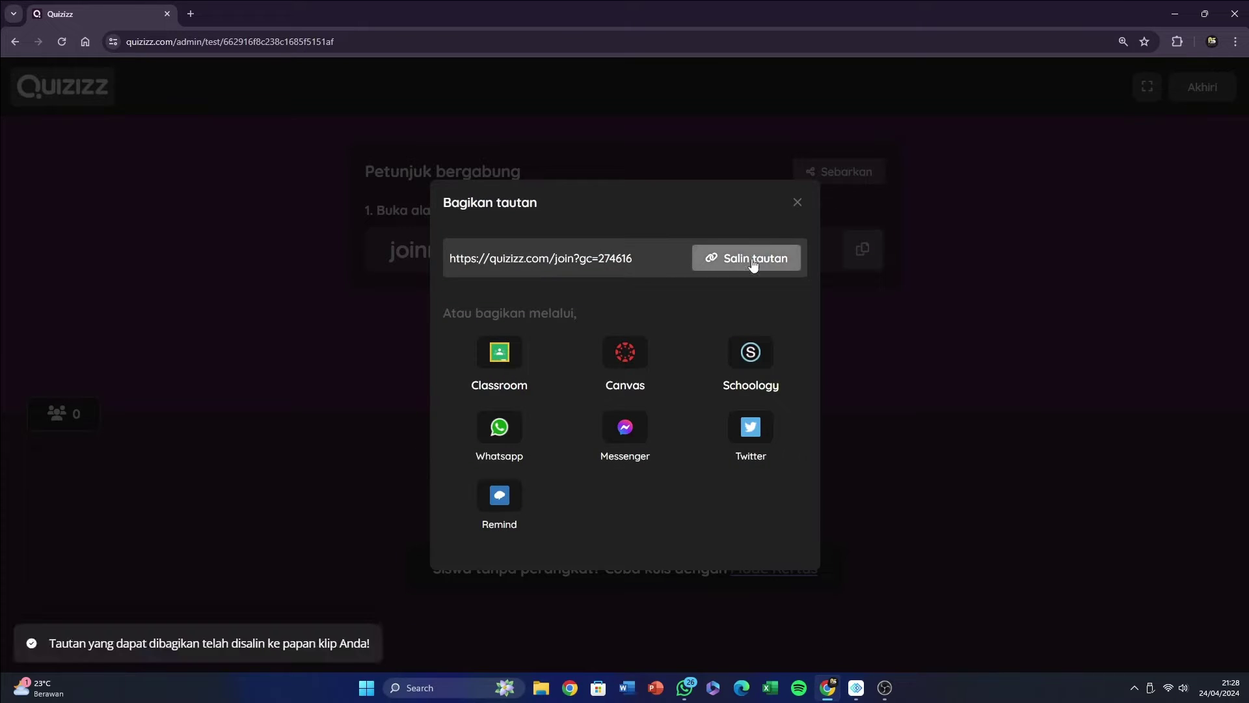
click(795, 203)
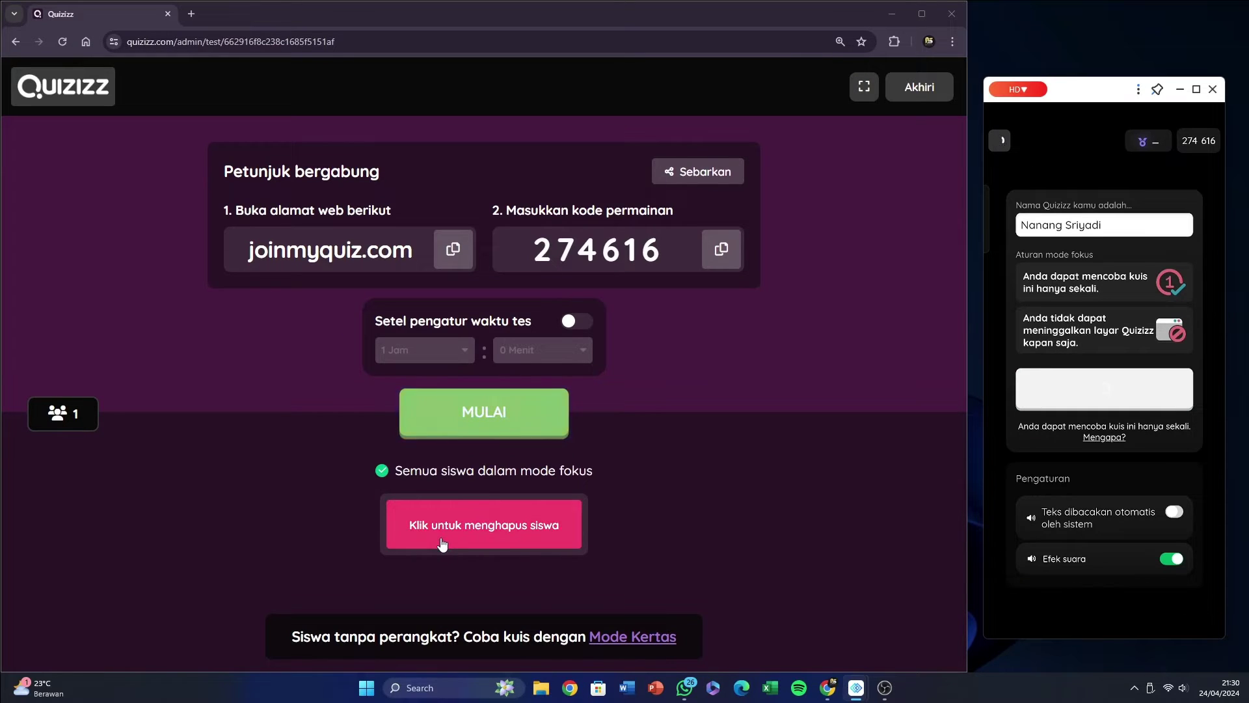
Start the exam for the joined student and check that student's result details and reported warnings.
click(466, 424)
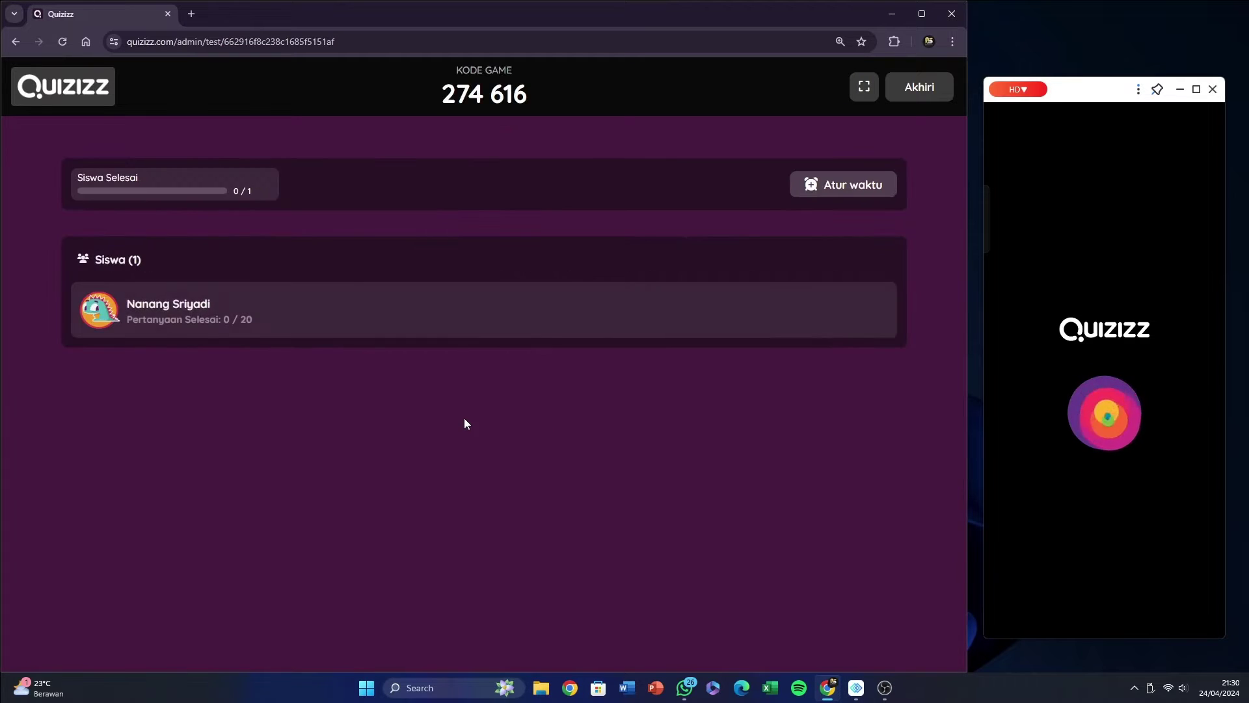
mouse_move(361, 328)
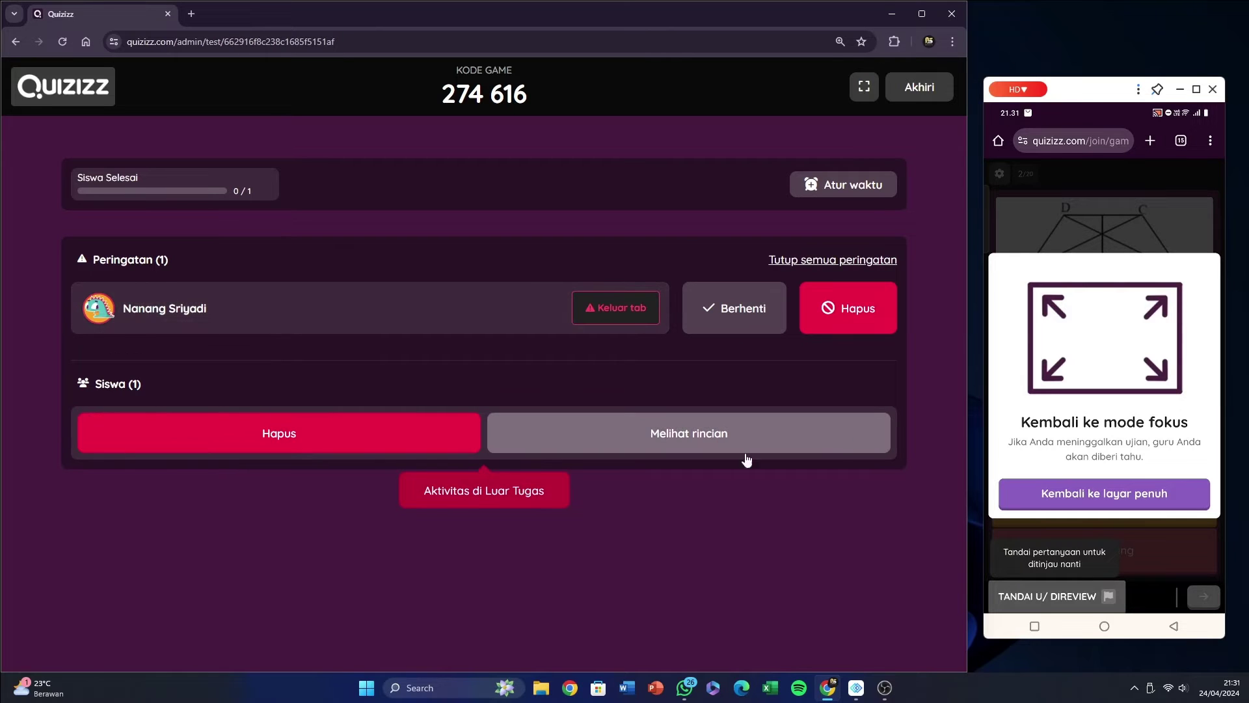
click(638, 436)
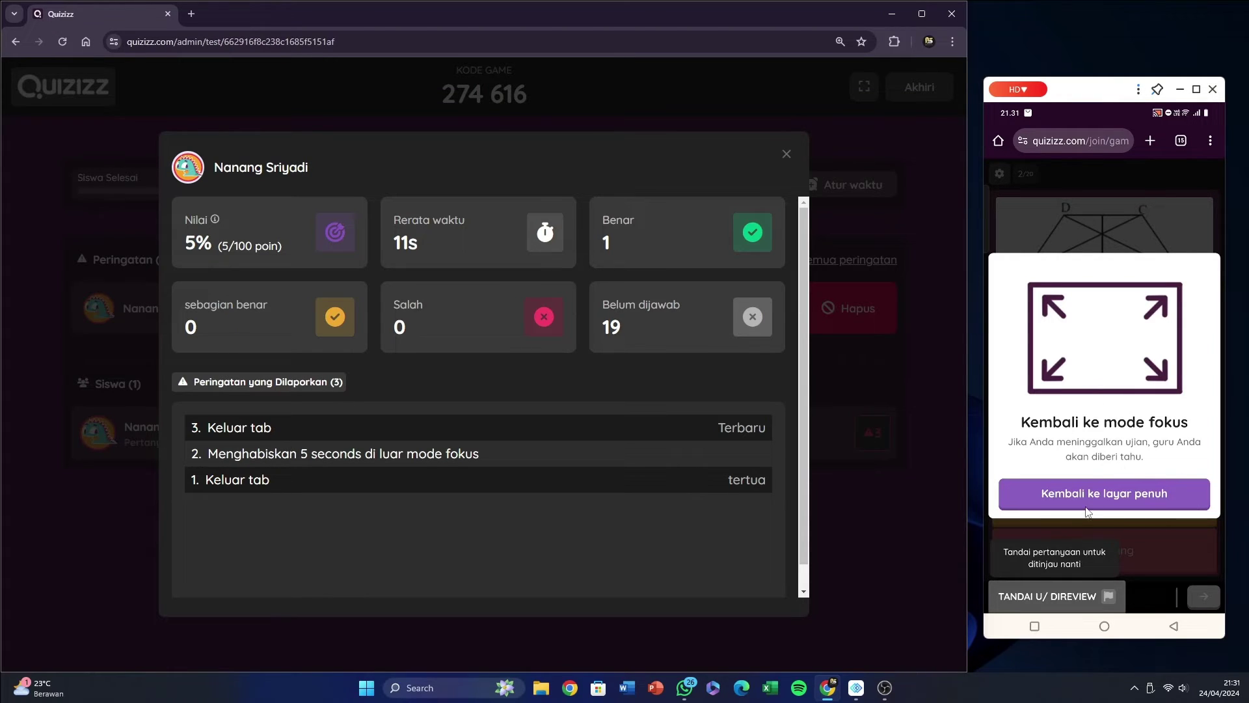
click(788, 157)
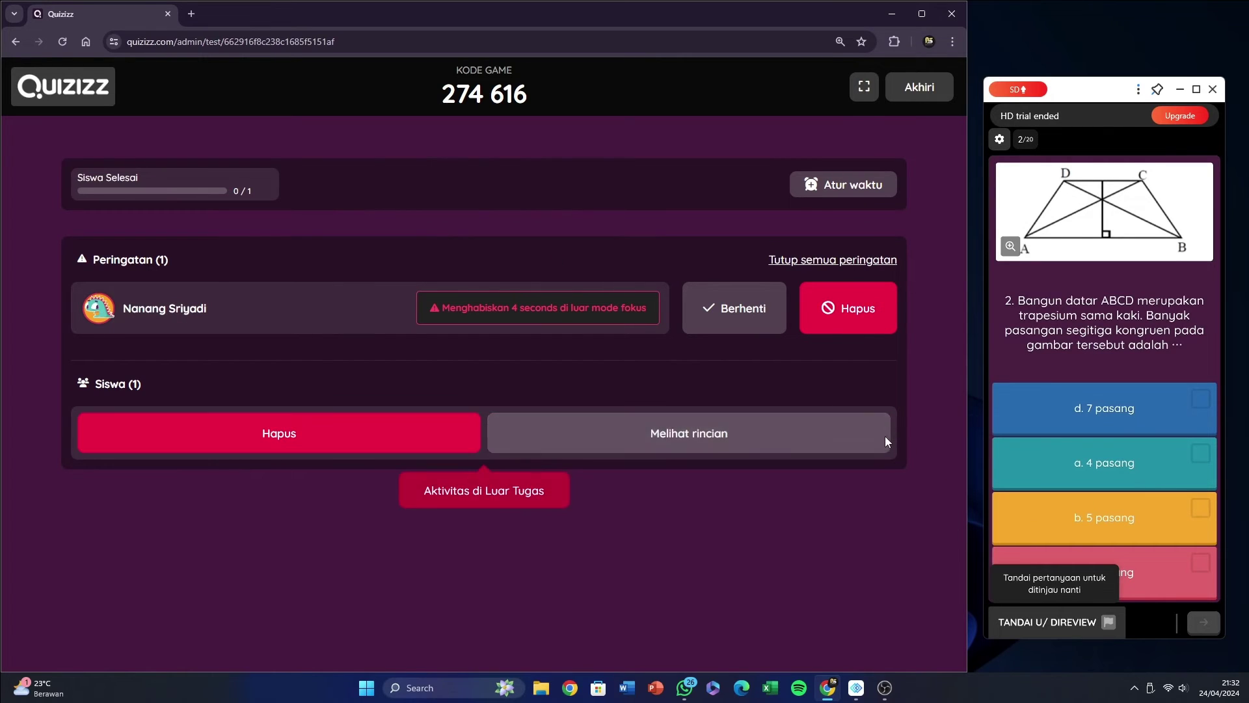
Reopen the student's details and read through the list of reported focus mode warnings.
click(885, 436)
scroll(407, 448, down, 1)
scroll(407, 448, up, 1)
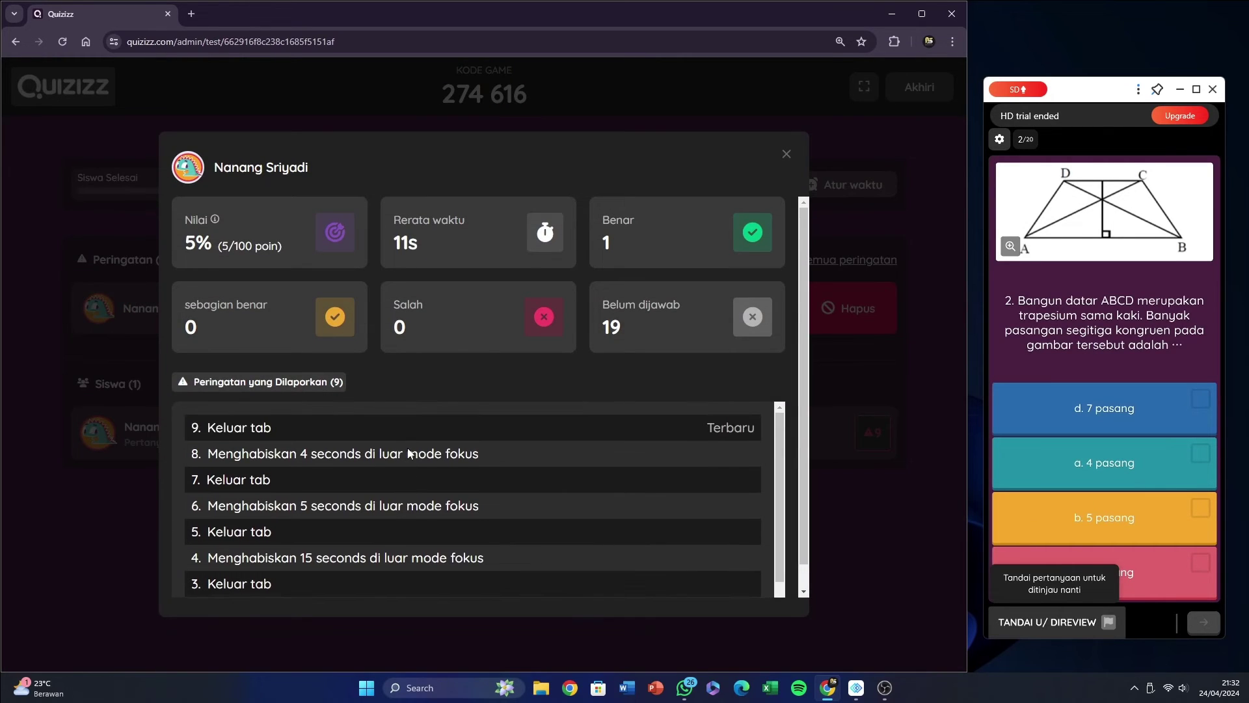
scroll(407, 447, down, 1)
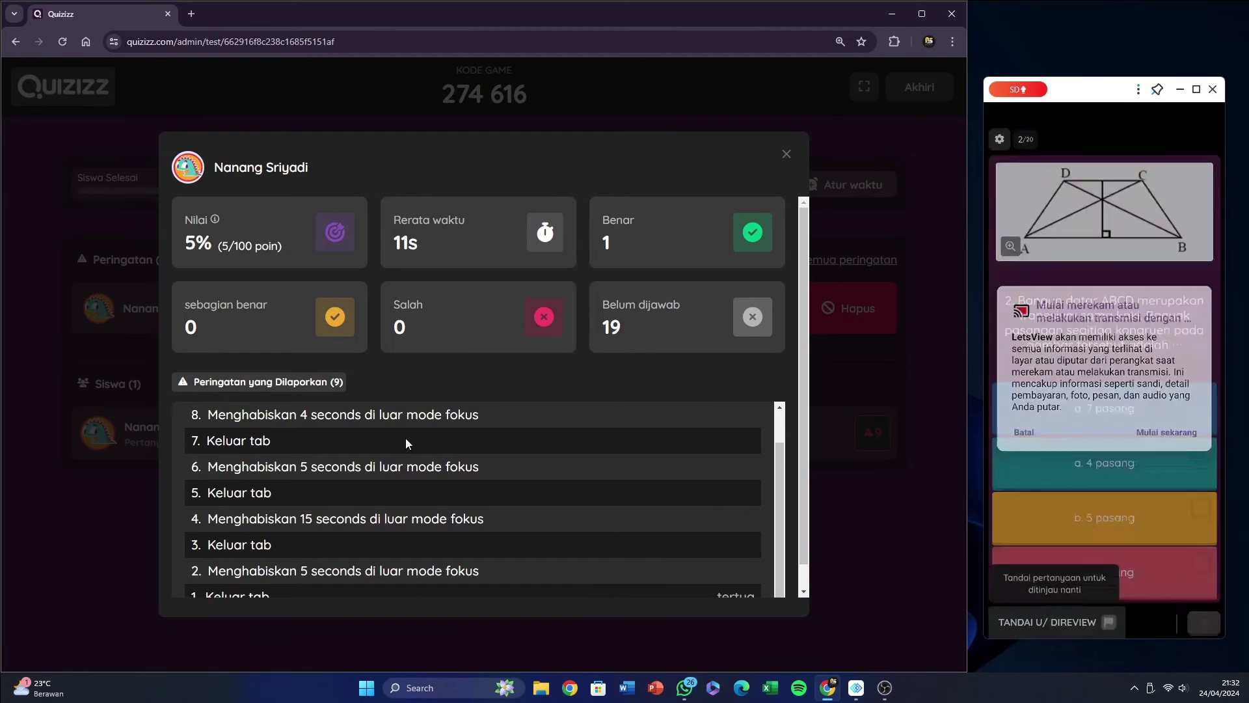